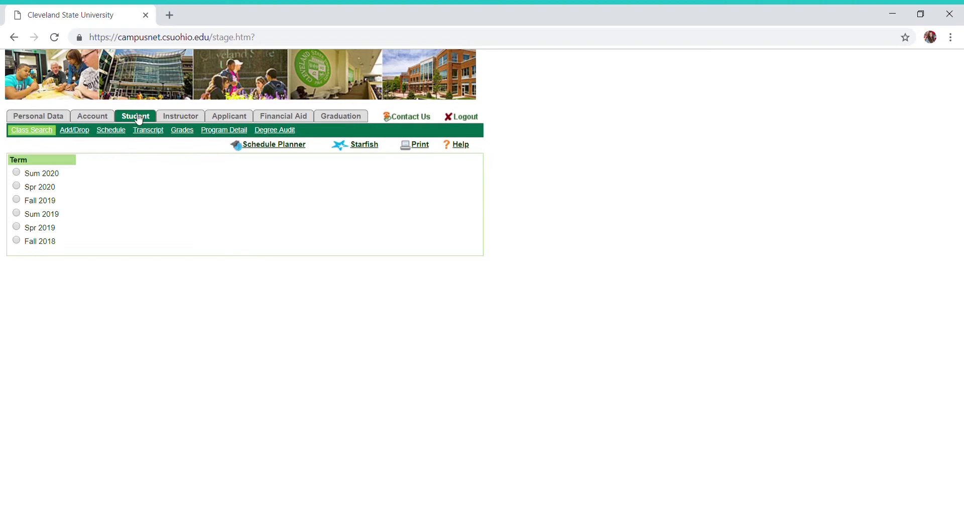
Check the add/drop enrollment eligibility details for Academic Years 2020 and 2019.
{"action": "left_click", "coordinate": [79, 132]}
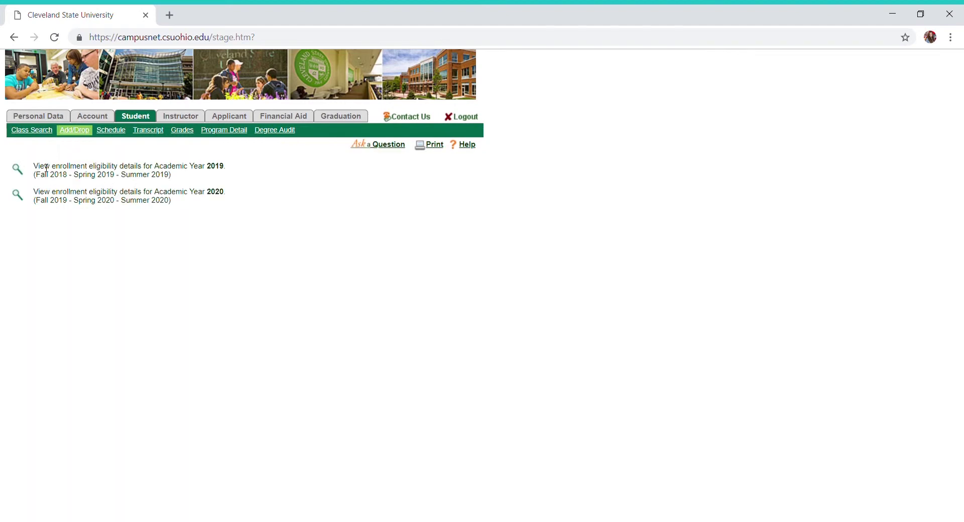
{"action": "left_click", "coordinate": [17, 195]}
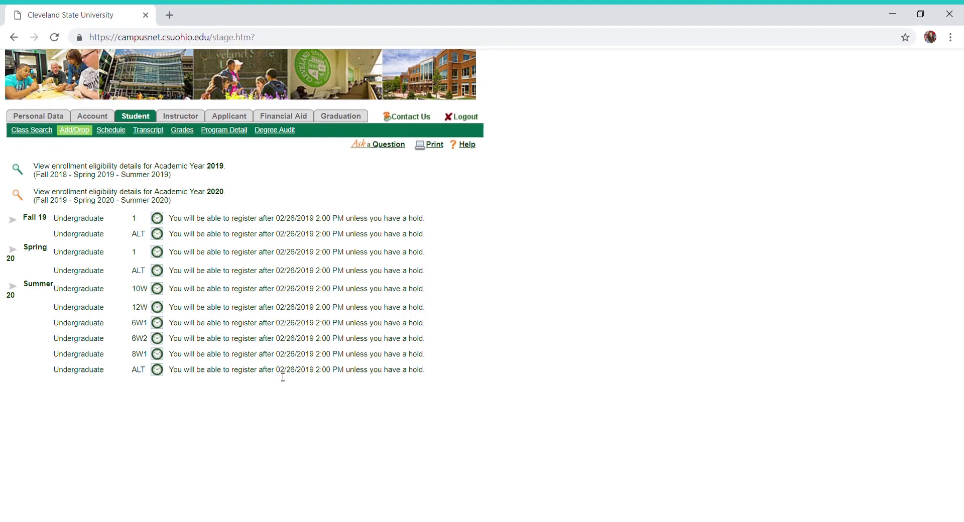
{"action": "left_click_drag", "start_coordinate": [276, 374], "coordinate": [319, 376]}
{"action": "left_click", "coordinate": [311, 399]}
{"action": "left_click", "coordinate": [17, 171]}
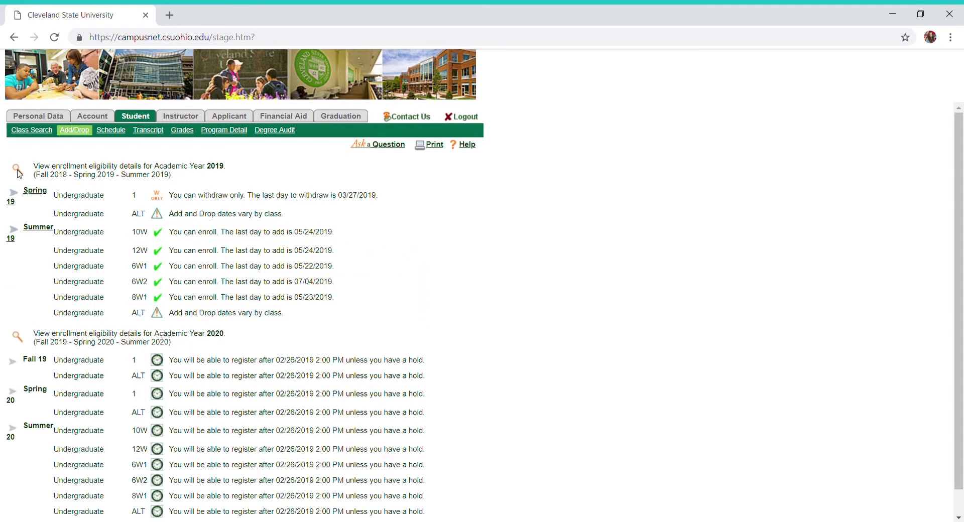
Start adding a class to the Summer 19 schedule and search by subject for FIN - Finance classes.
{"action": "left_click", "coordinate": [45, 232]}
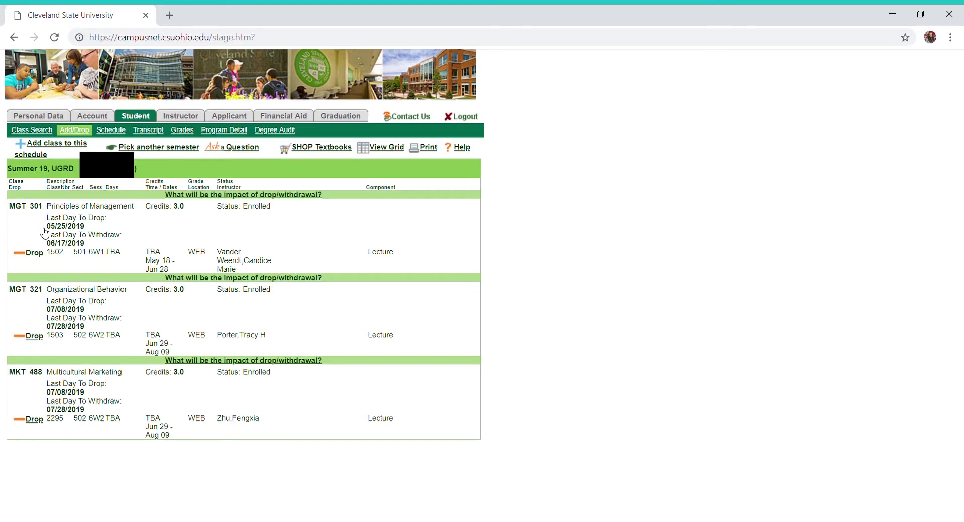
{"action": "left_click", "coordinate": [41, 150]}
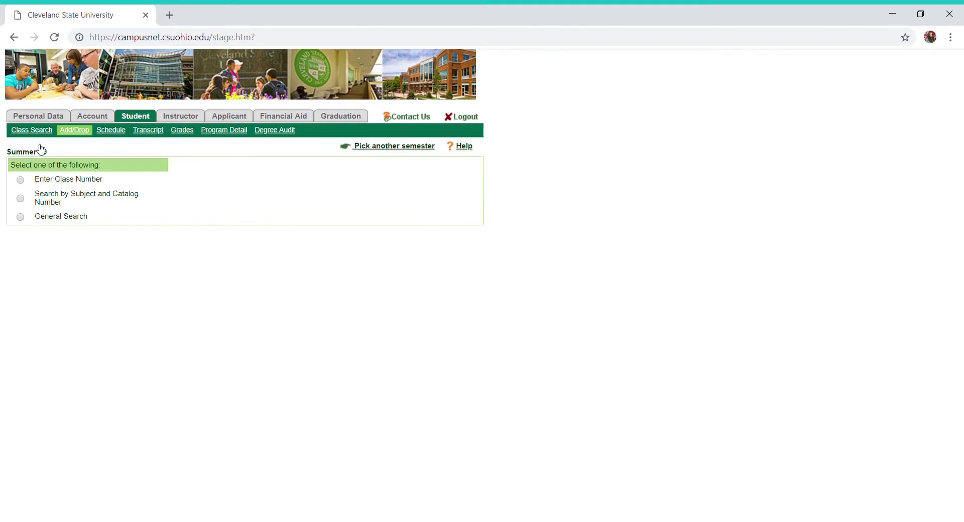
{"action": "left_click", "coordinate": [21, 180]}
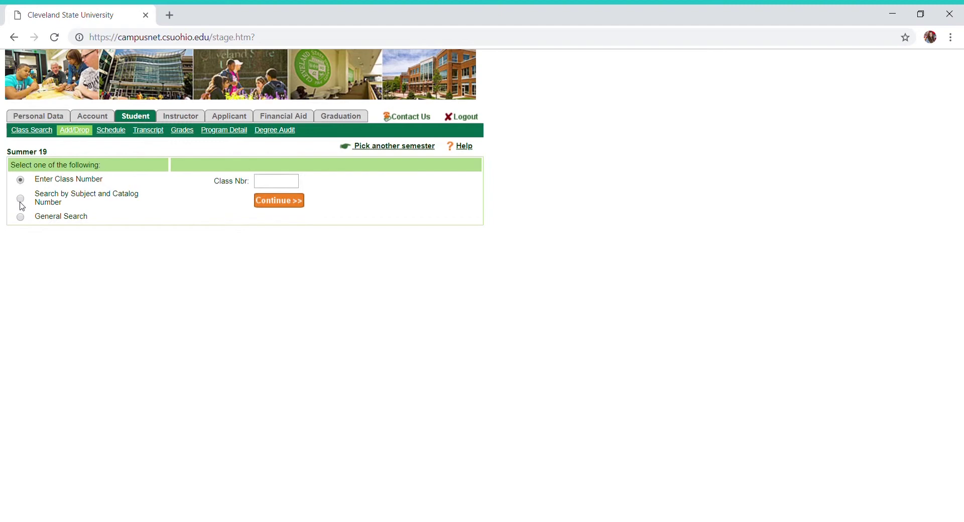
{"action": "left_click", "coordinate": [21, 200]}
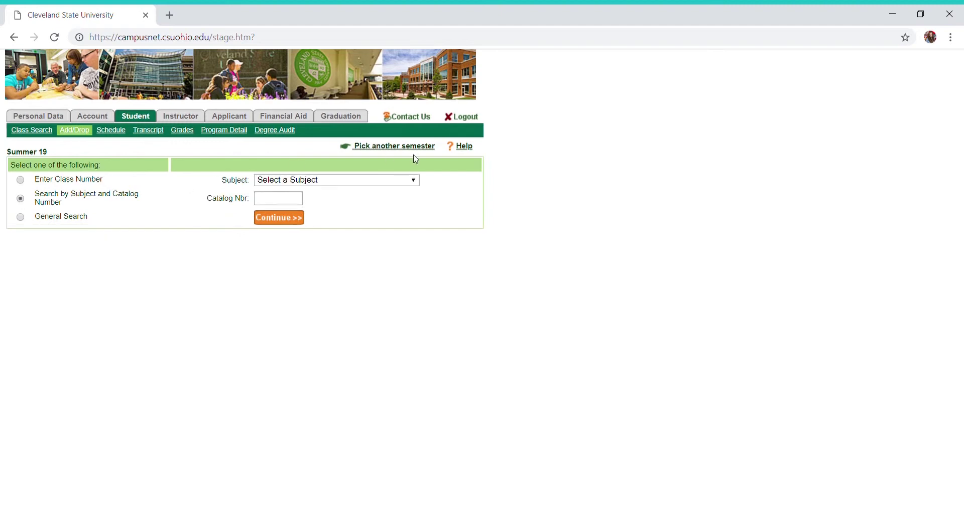
{"action": "left_click", "coordinate": [412, 184]}
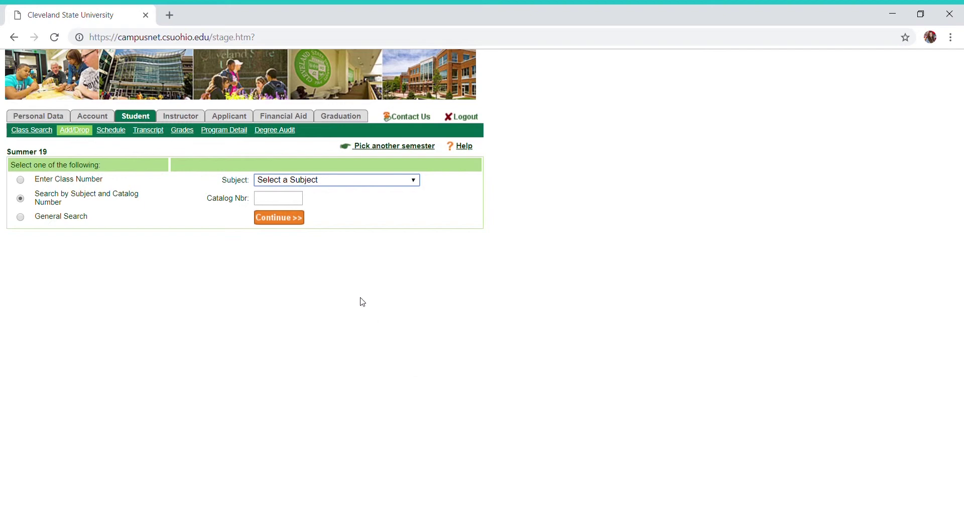
{"action": "key", "text": "f"}
{"action": "left_click", "coordinate": [279, 217]}
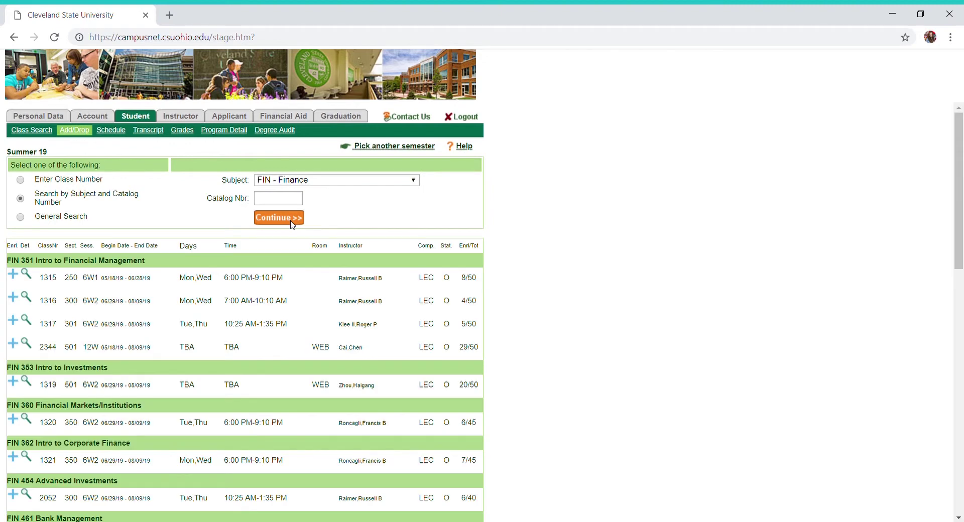
Review the details of FIN 353 Intro to Investments, class 1319, including the prerequisite in its course description.
{"action": "left_click_drag", "start_coordinate": [962, 143], "coordinate": [962, 203]}
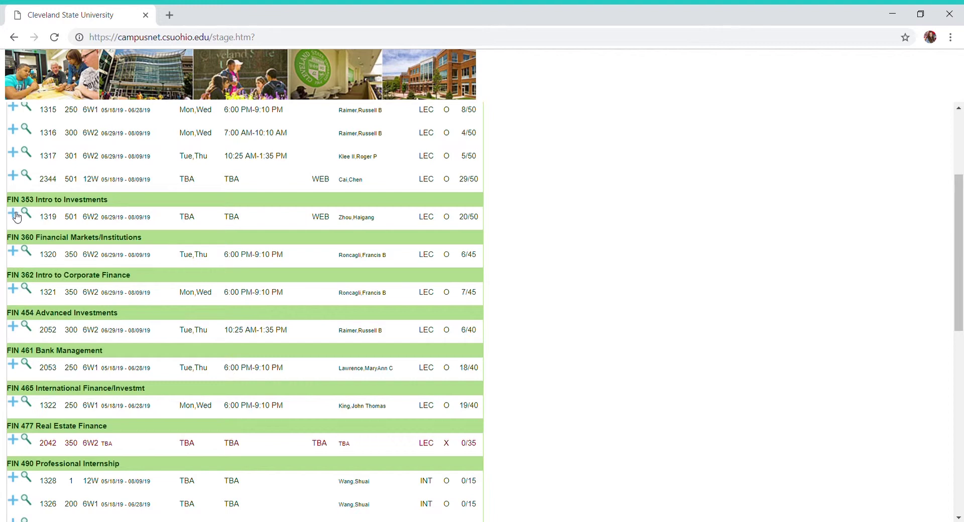
{"action": "left_click", "coordinate": [29, 215]}
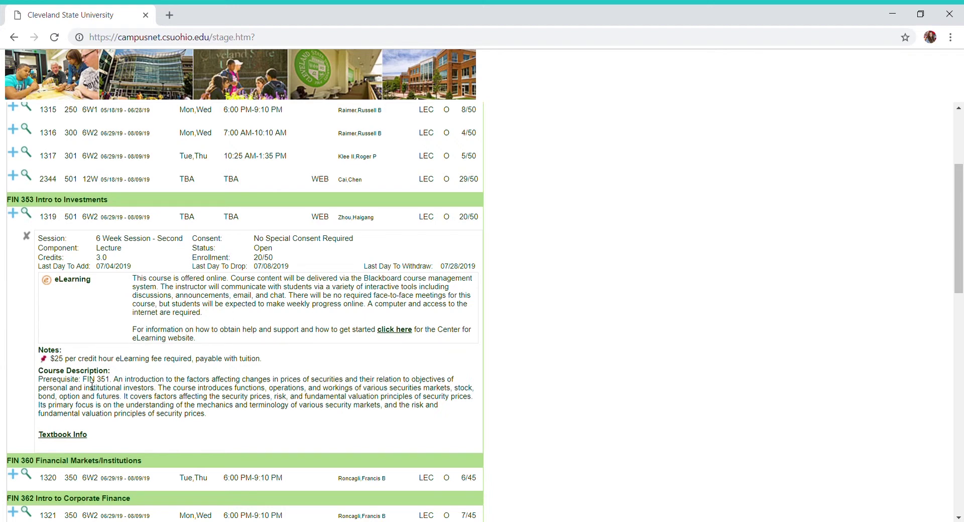
{"action": "left_click_drag", "start_coordinate": [82, 380], "coordinate": [120, 381]}
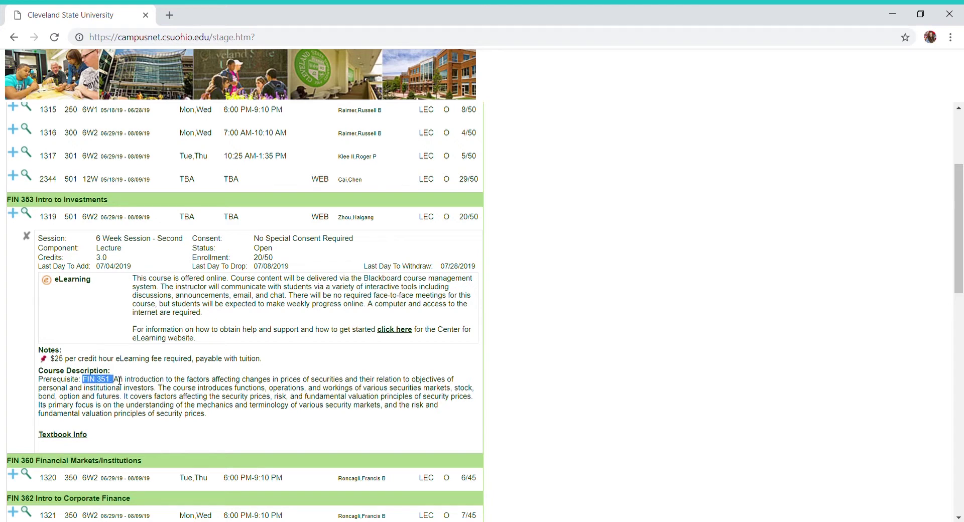
{"action": "left_click", "coordinate": [243, 429]}
Enroll in FIN 353 Intro to Investments, class 1319, for Summer 19 and look over the updated schedule.
{"action": "left_click", "coordinate": [13, 215]}
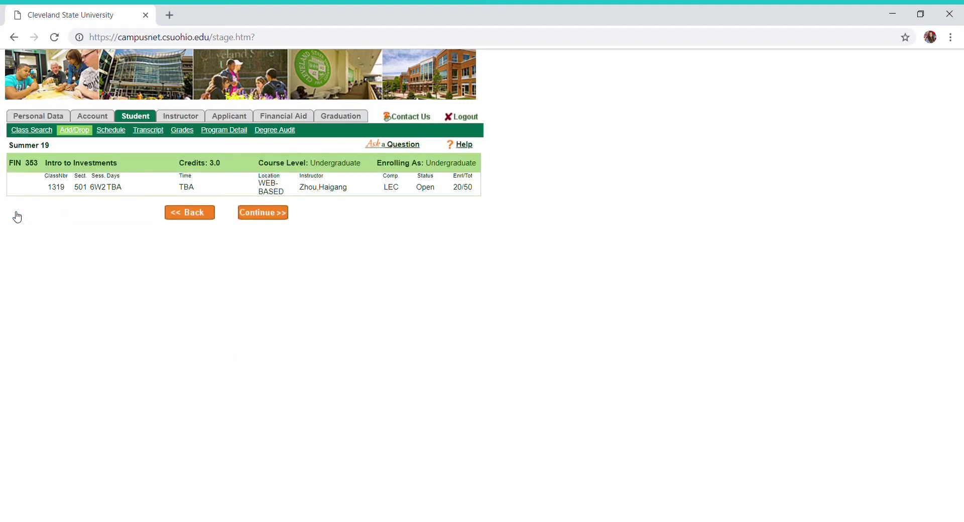
{"action": "left_click", "coordinate": [276, 218]}
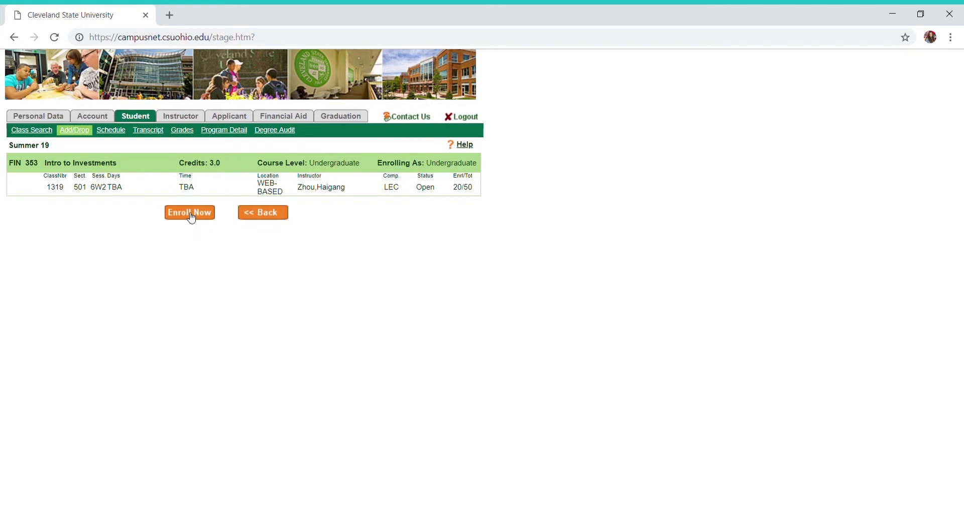
{"action": "left_click", "coordinate": [190, 217]}
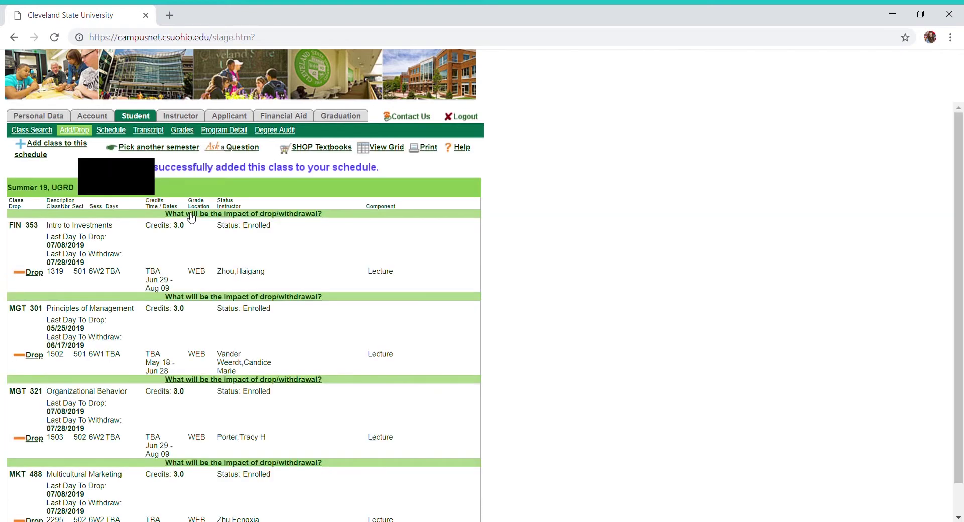
{"action": "left_click_drag", "start_coordinate": [958, 151], "coordinate": [962, 236]}
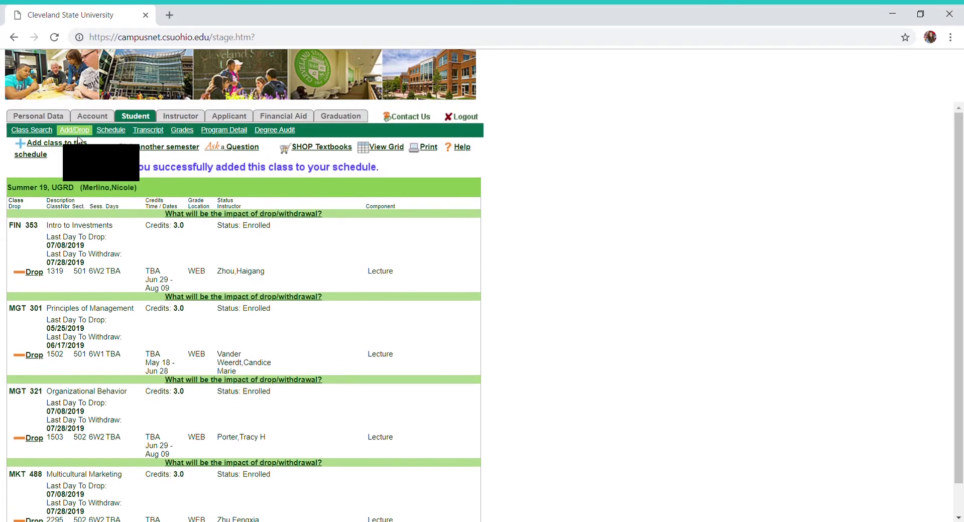
Drop FIN 353 Intro to Investments from the Summer 19 schedule and confirm the drop.
{"action": "left_click", "coordinate": [34, 273]}
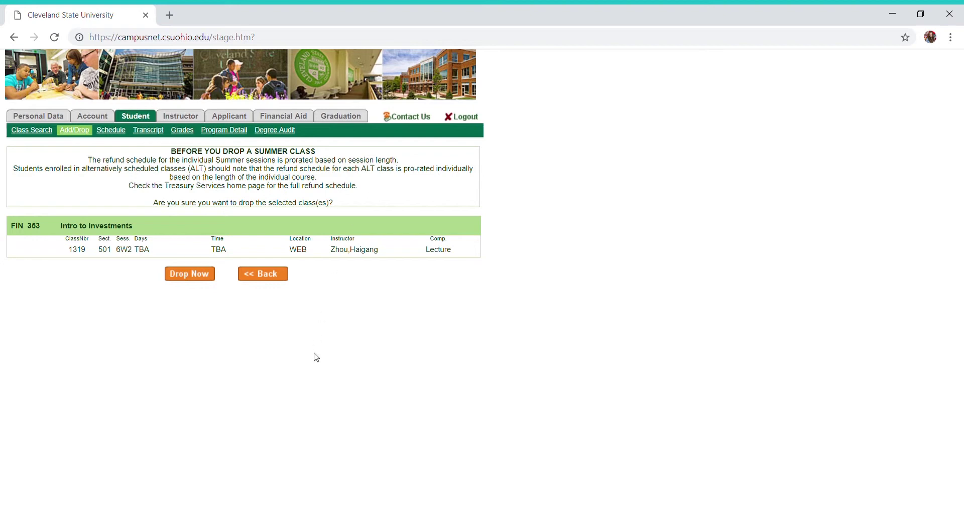
{"action": "left_click", "coordinate": [190, 274]}
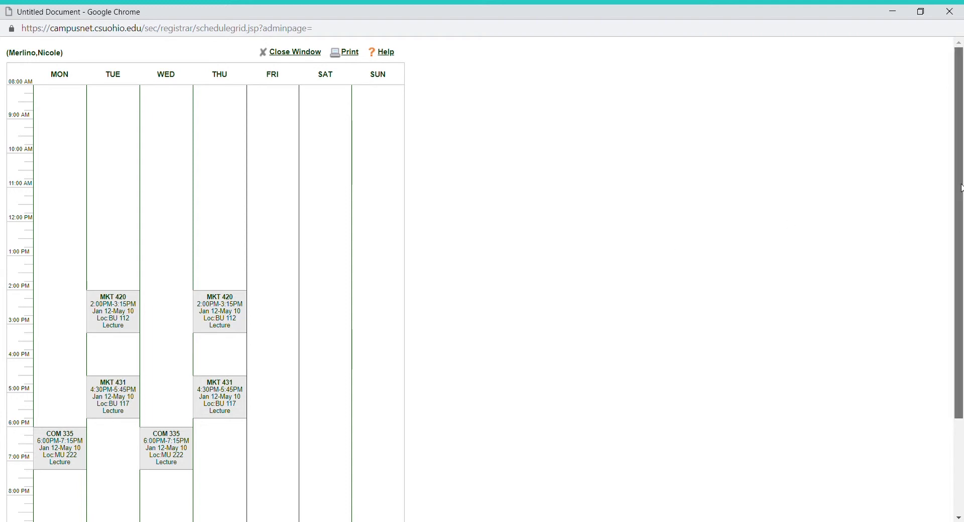
Review the weekly schedule grid down to the TBA / Other classes, return to its beginning, and close the grid window.
{"action": "mouse_move", "coordinate": [961, 188]}
{"action": "left_mouse_down"}
{"action": "mouse_move", "coordinate": [960, 260]}
{"action": "mouse_move", "coordinate": [959, 200]}
{"action": "left_mouse_up"}
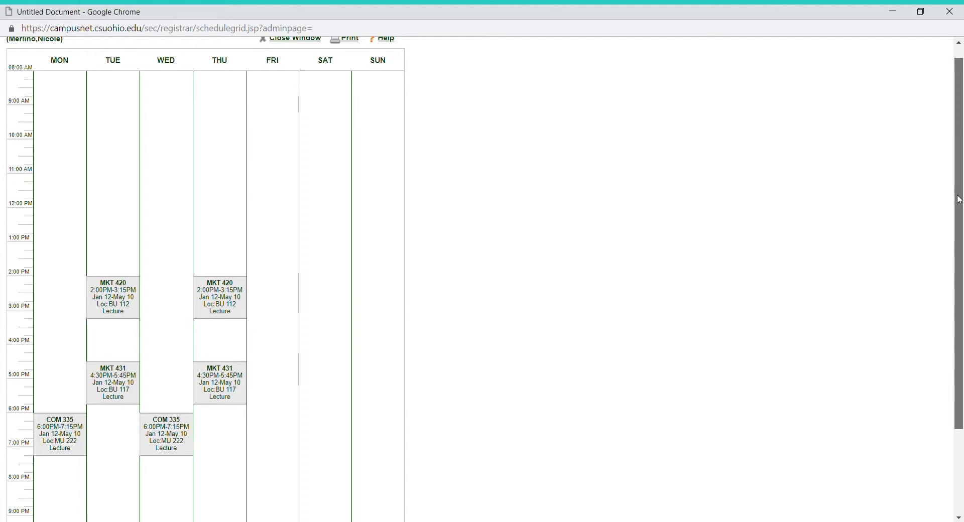
{"action": "left_click_drag", "start_coordinate": [958, 199], "coordinate": [958, 301]}
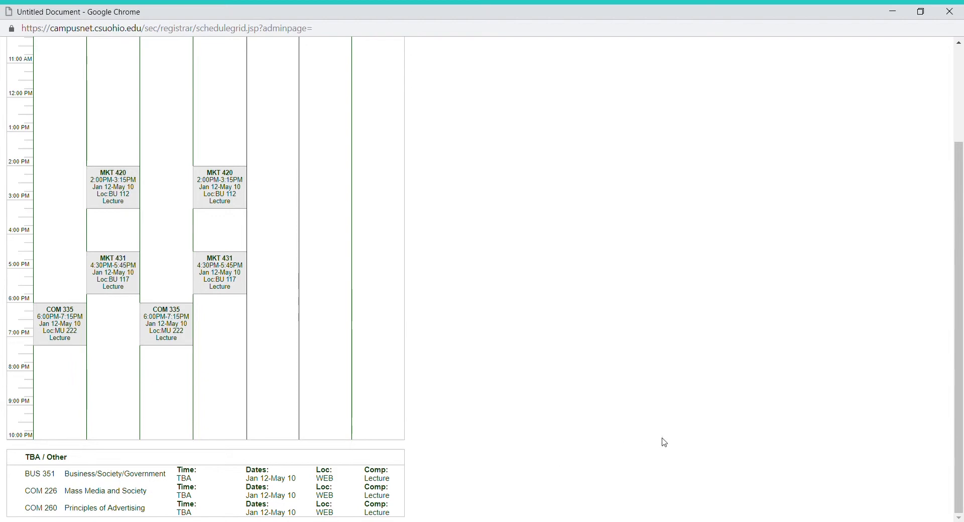
{"action": "left_click_drag", "start_coordinate": [960, 351], "coordinate": [961, 257]}
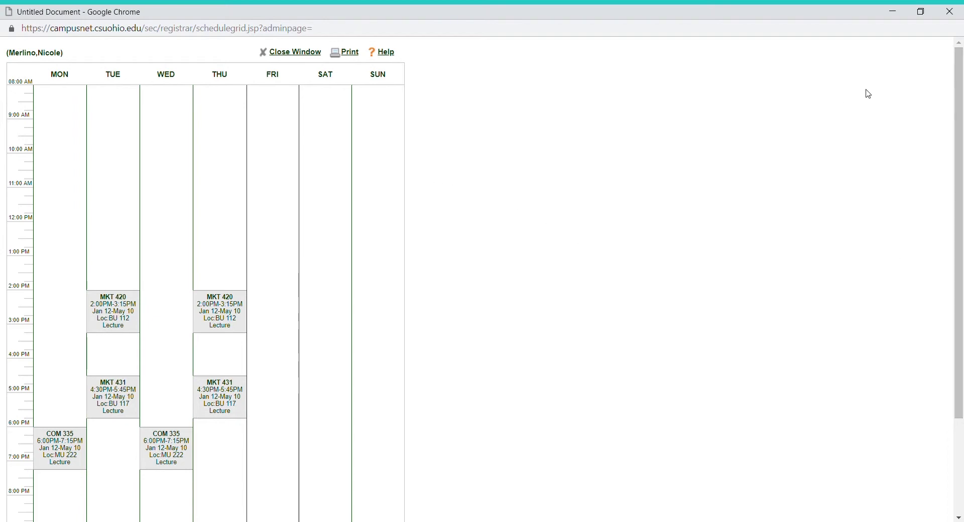
{"action": "key", "text": "ctrl+w"}
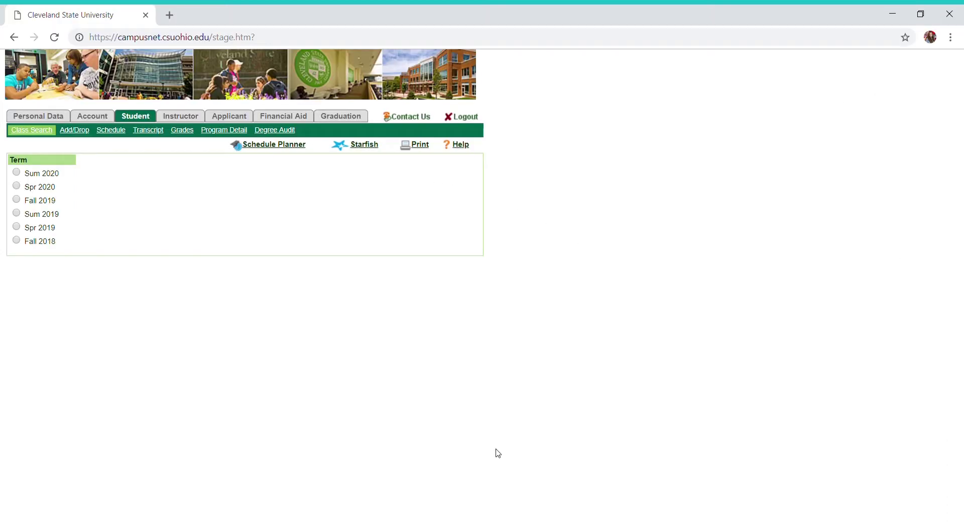
Display the Summer 19 class schedule and check the location and dates of MGT 301 Principles of Management.
{"action": "left_click", "coordinate": [120, 132]}
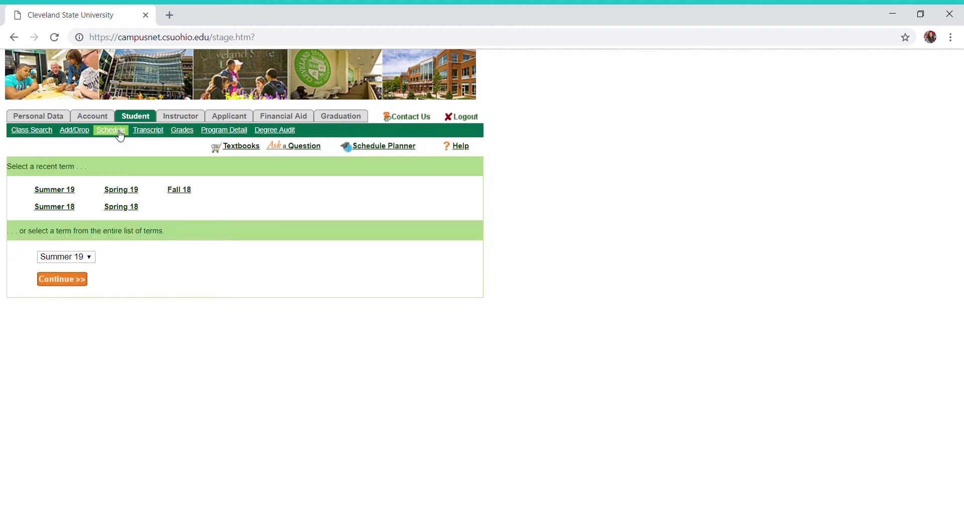
{"action": "left_click", "coordinate": [73, 193]}
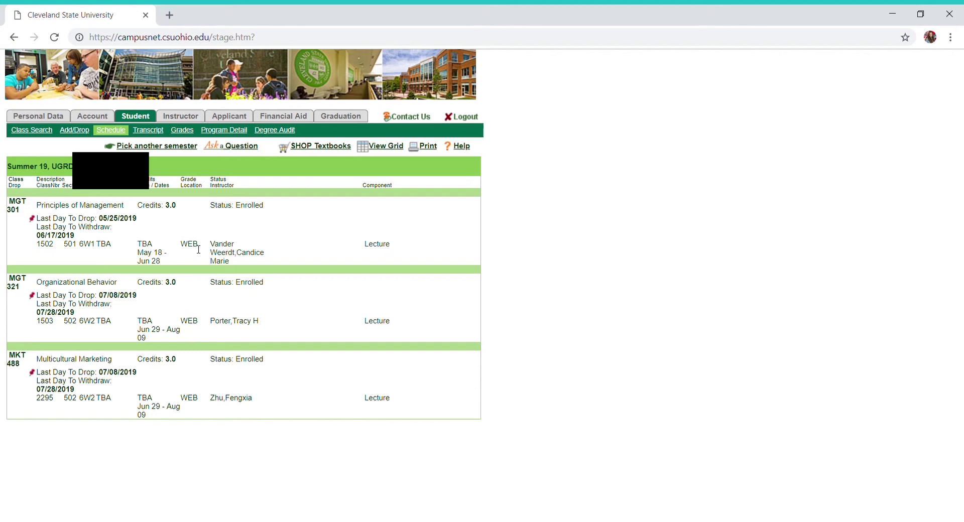
{"action": "left_click_drag", "start_coordinate": [203, 247], "coordinate": [180, 248]}
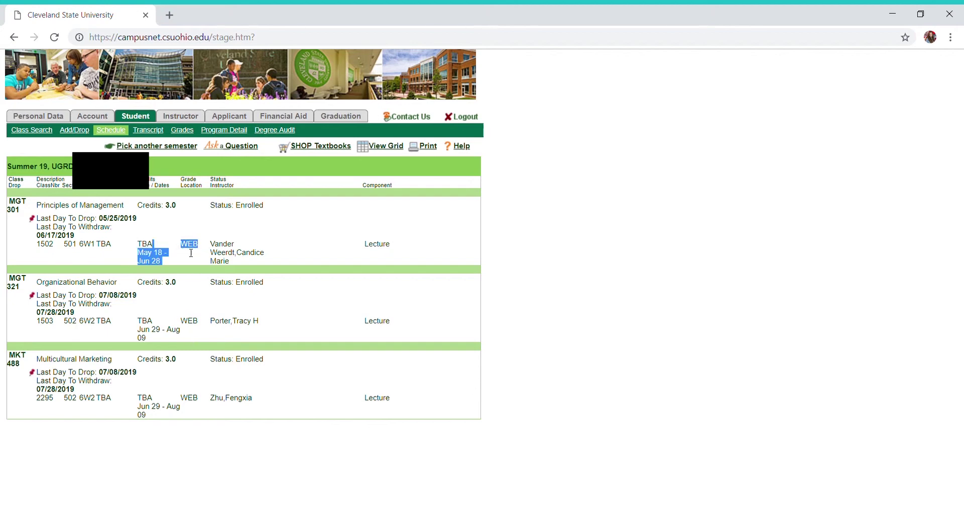
{"action": "left_click", "coordinate": [190, 251]}
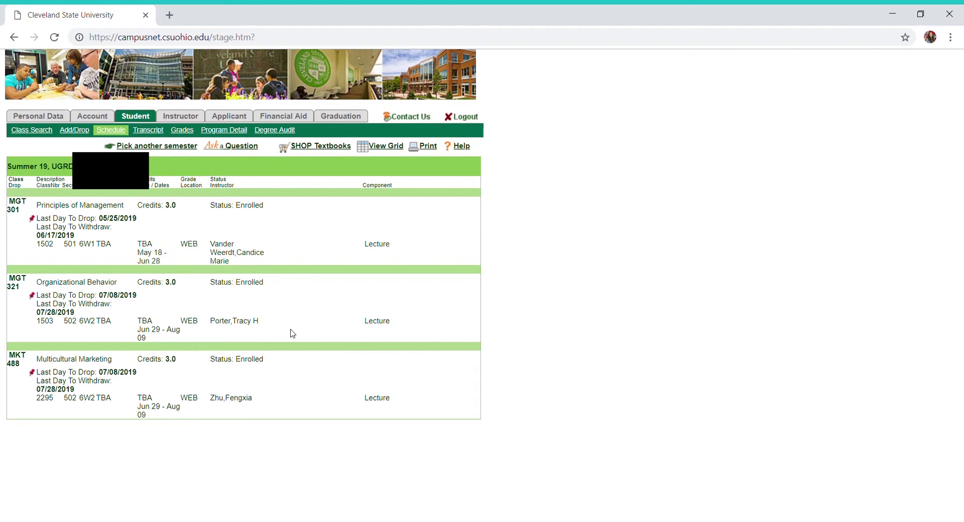
Return to the schedule's term selection and display the Spring 19 class schedule.
{"action": "left_click", "coordinate": [111, 132]}
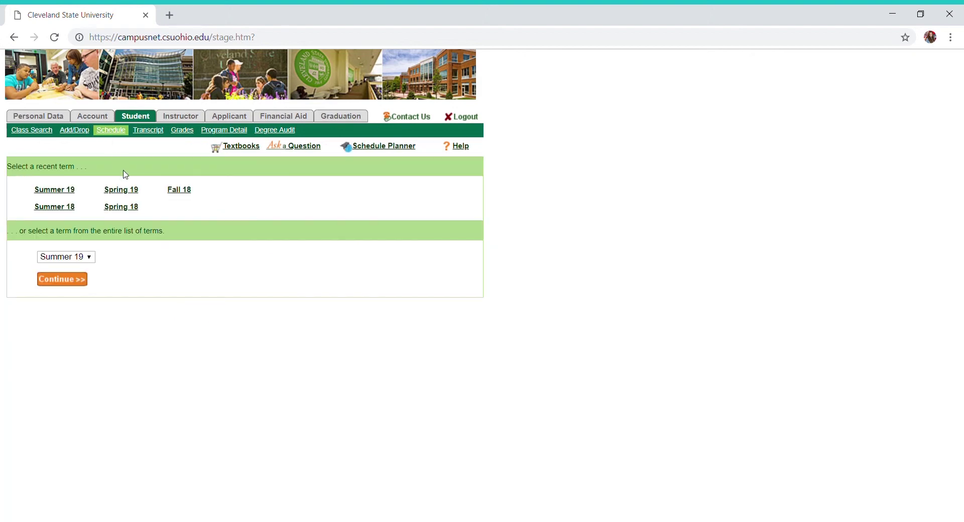
{"action": "left_click", "coordinate": [129, 195]}
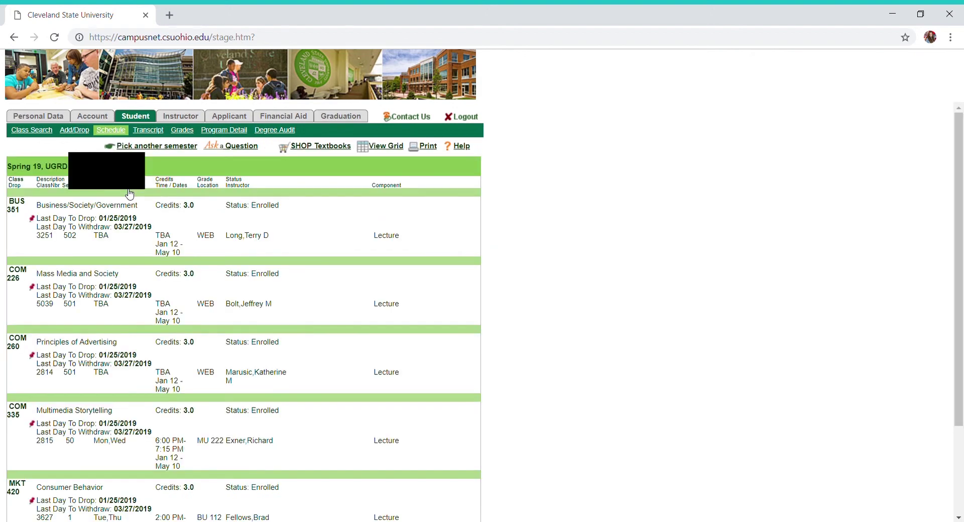